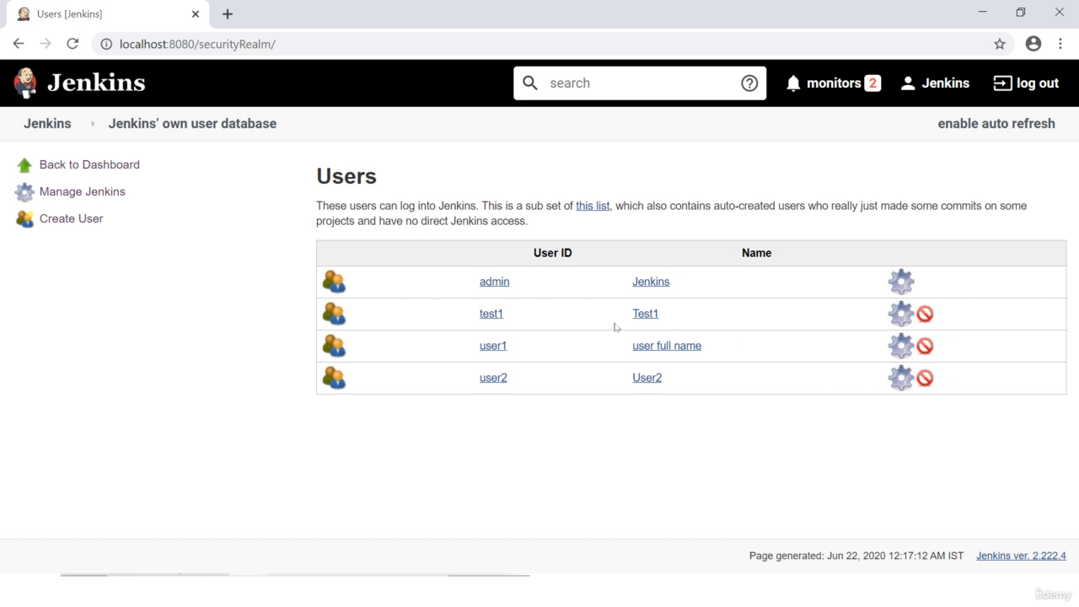
Step: Delete the user2 and user1 accounts, confirming each deletion
{"action": "left_click", "coordinate": [925, 378]}
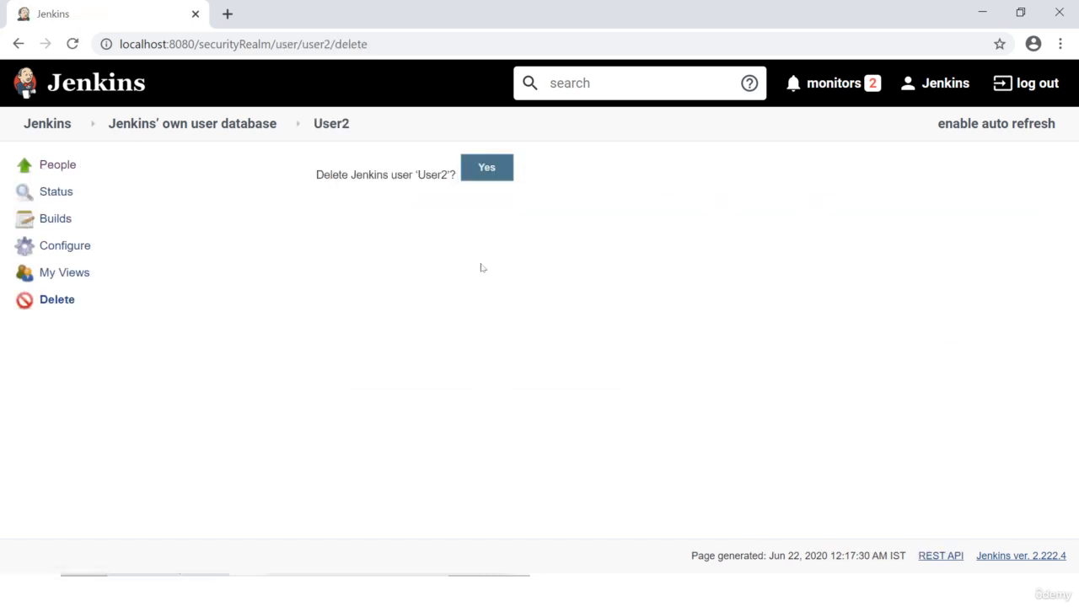
{"action": "left_click", "coordinate": [493, 168]}
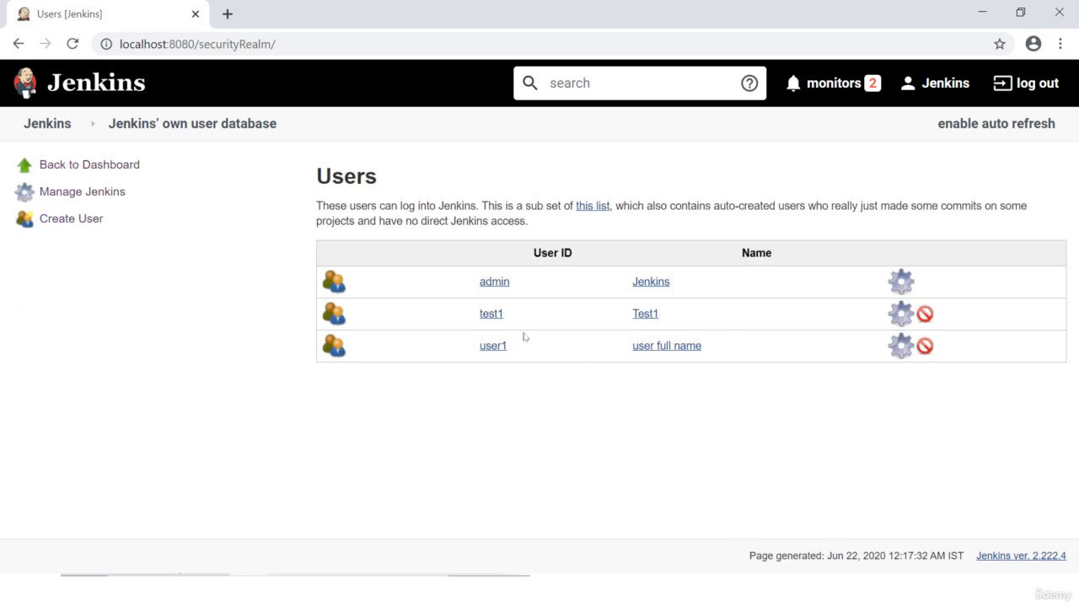
{"action": "left_click", "coordinate": [925, 347]}
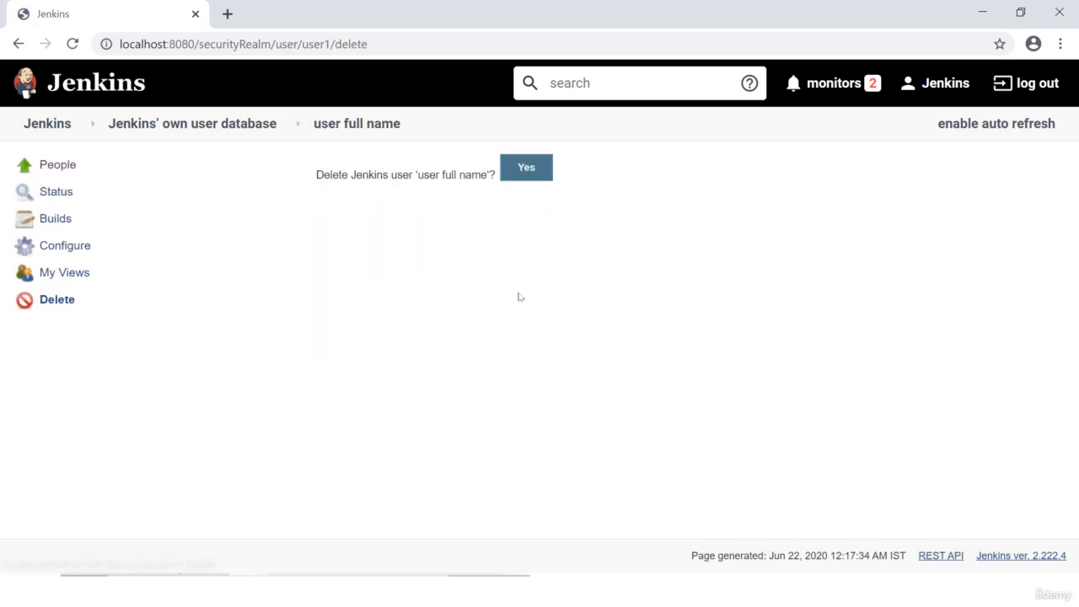
{"action": "left_click", "coordinate": [519, 172]}
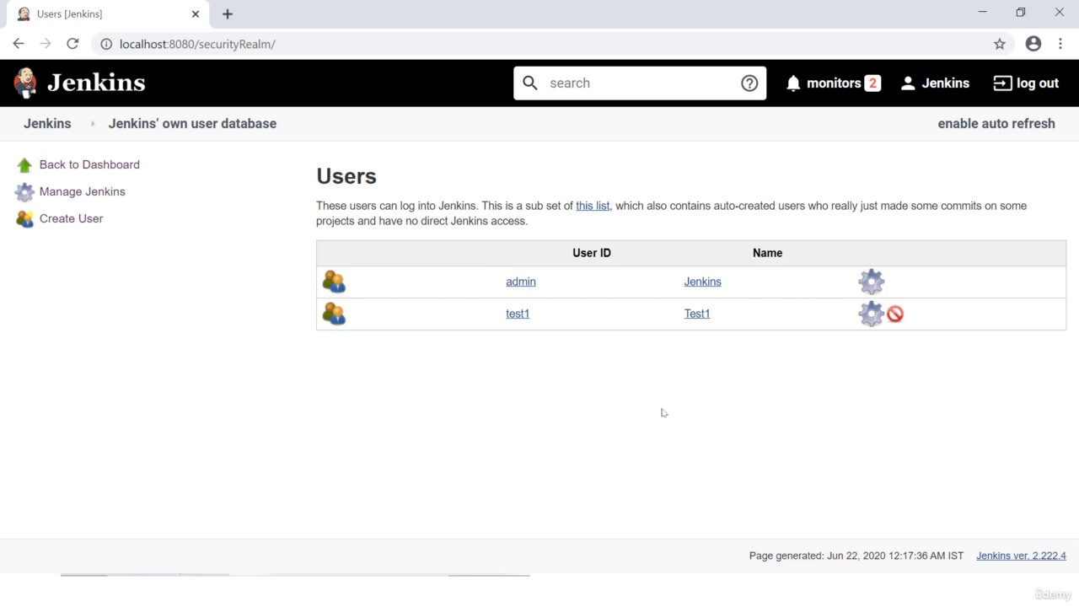
Step: Open test1's Configure page and review its full name, e-mail, password and time-zone settings
{"action": "left_click", "coordinate": [871, 314]}
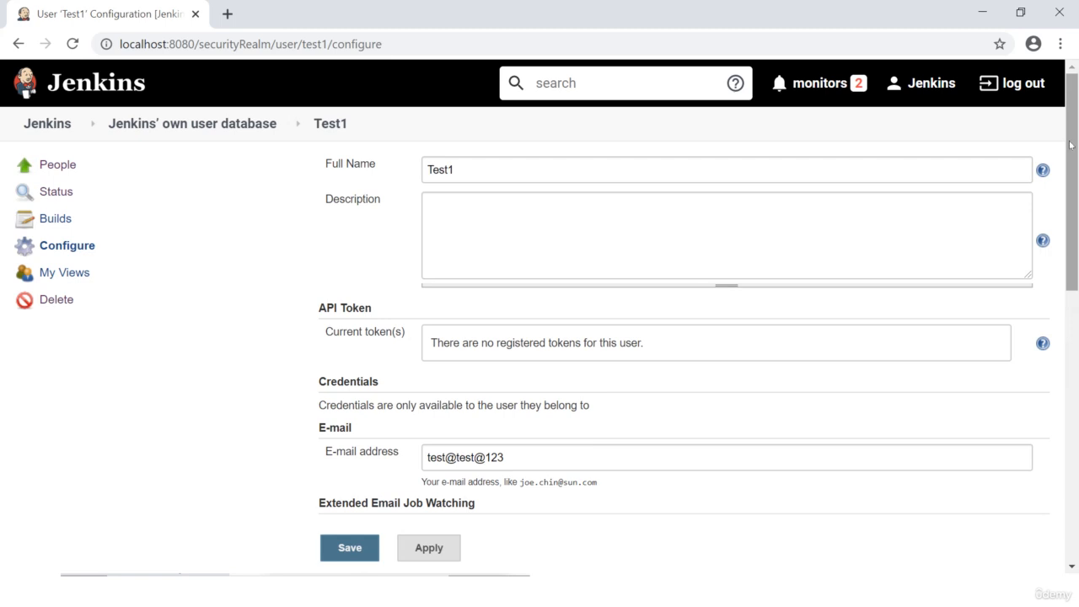
{"action": "left_click_drag", "start_coordinate": [1070, 145], "coordinate": [1076, 329]}
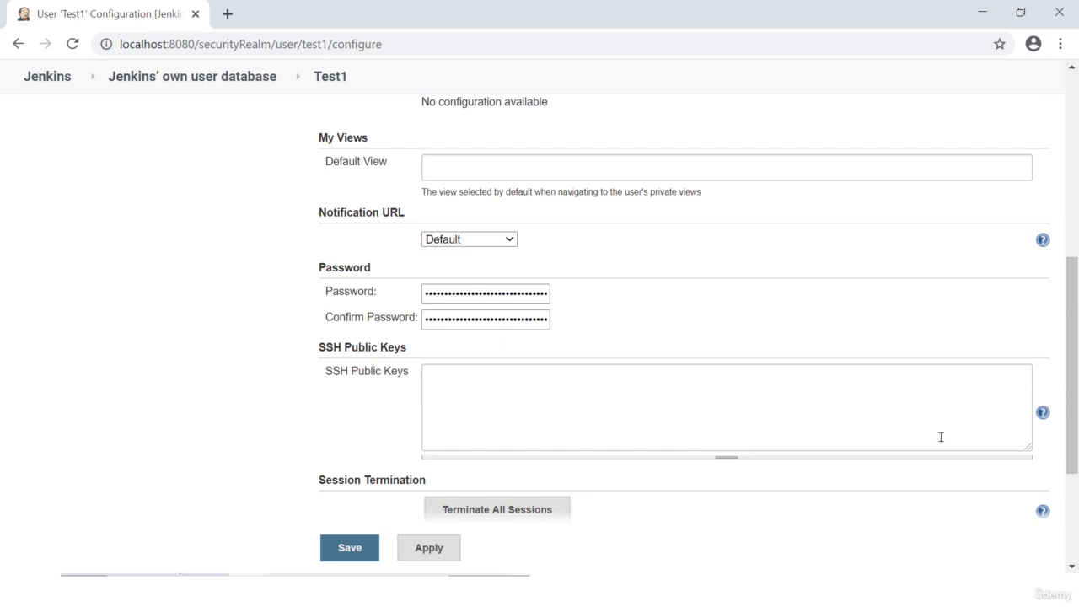
{"action": "left_click_drag", "start_coordinate": [1072, 363], "coordinate": [1072, 450]}
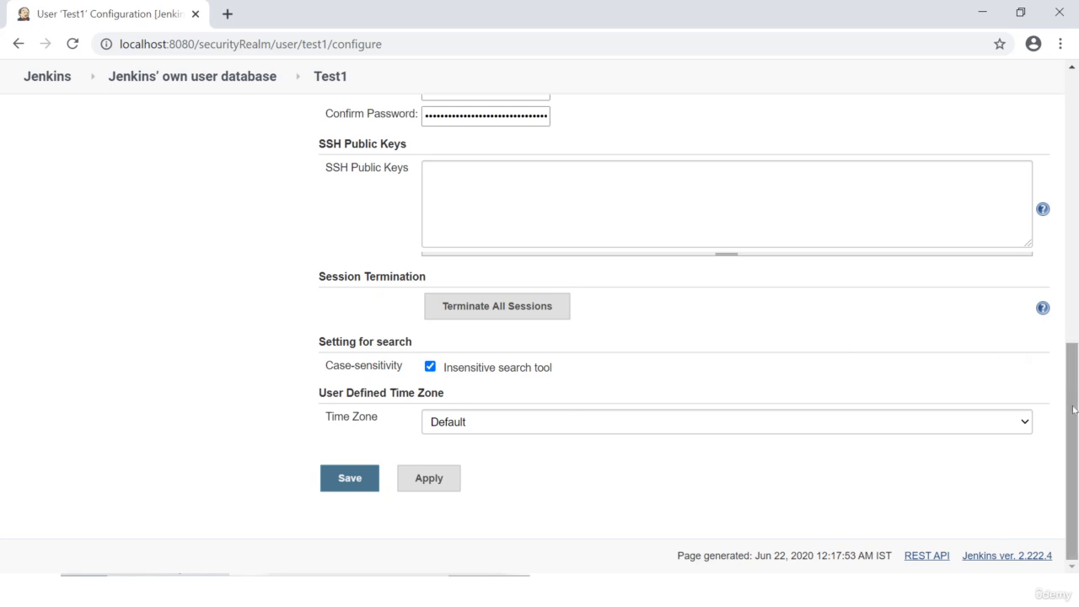
{"action": "left_click_drag", "start_coordinate": [1073, 410], "coordinate": [1073, 139]}
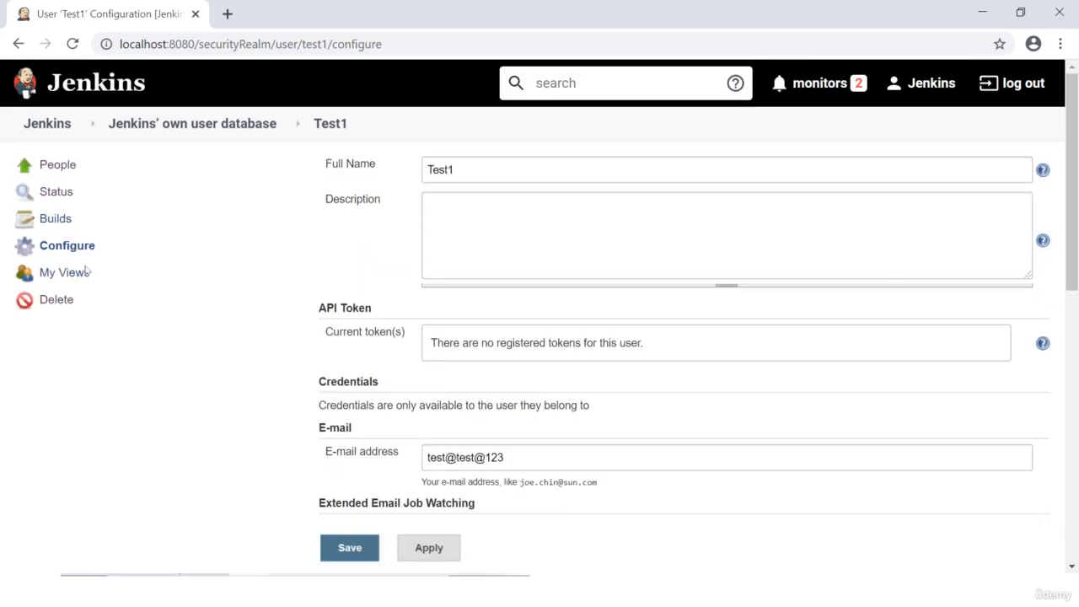
{"action": "left_click", "coordinate": [52, 247]}
{"action": "left_click", "coordinate": [59, 246]}
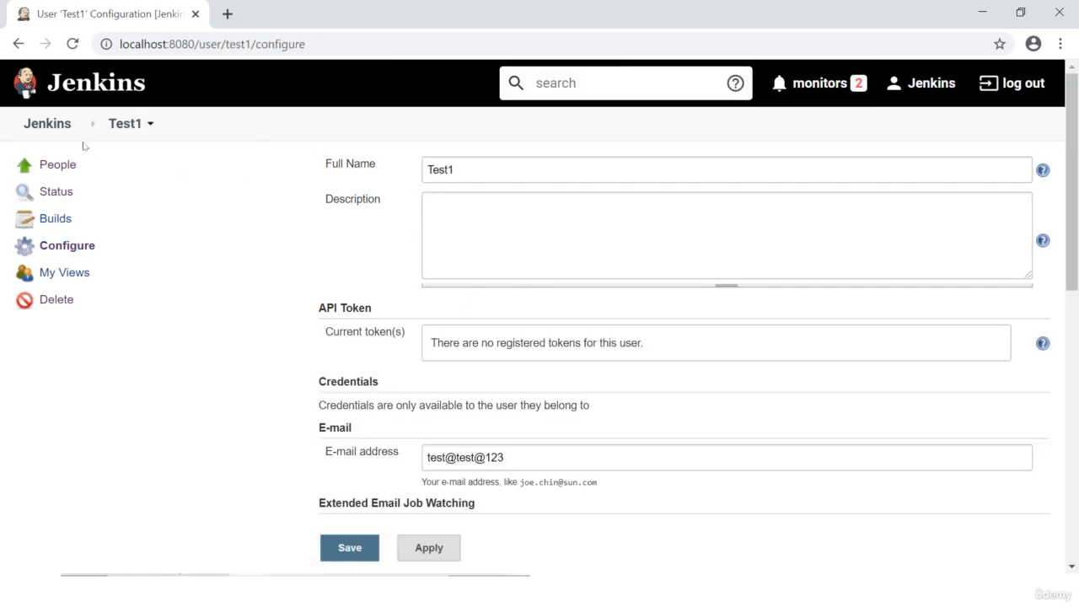
{"action": "left_click", "coordinate": [55, 164]}
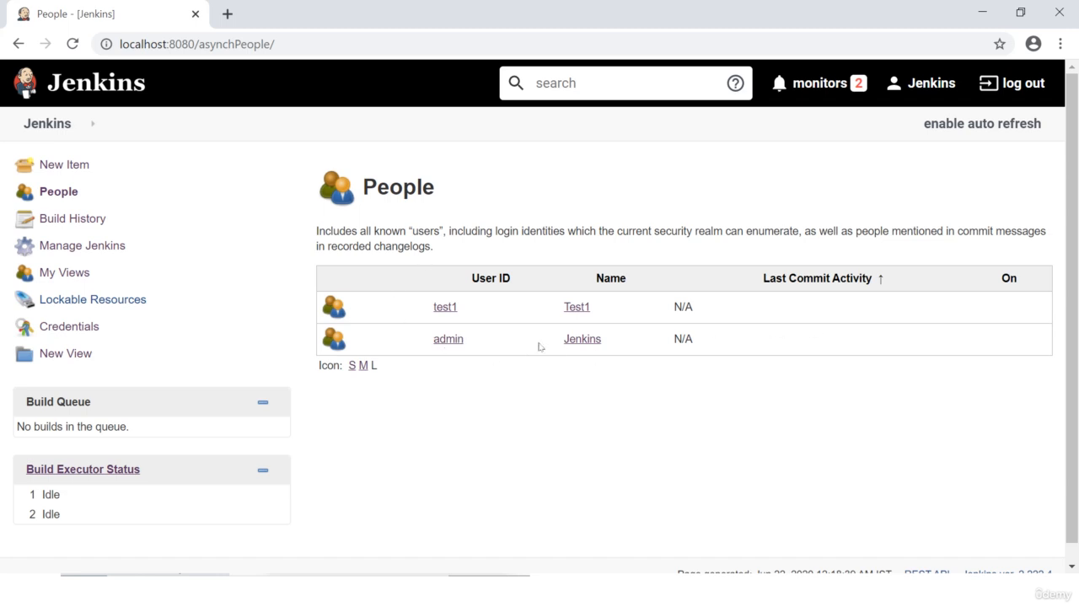
{"action": "left_click", "coordinate": [50, 126]}
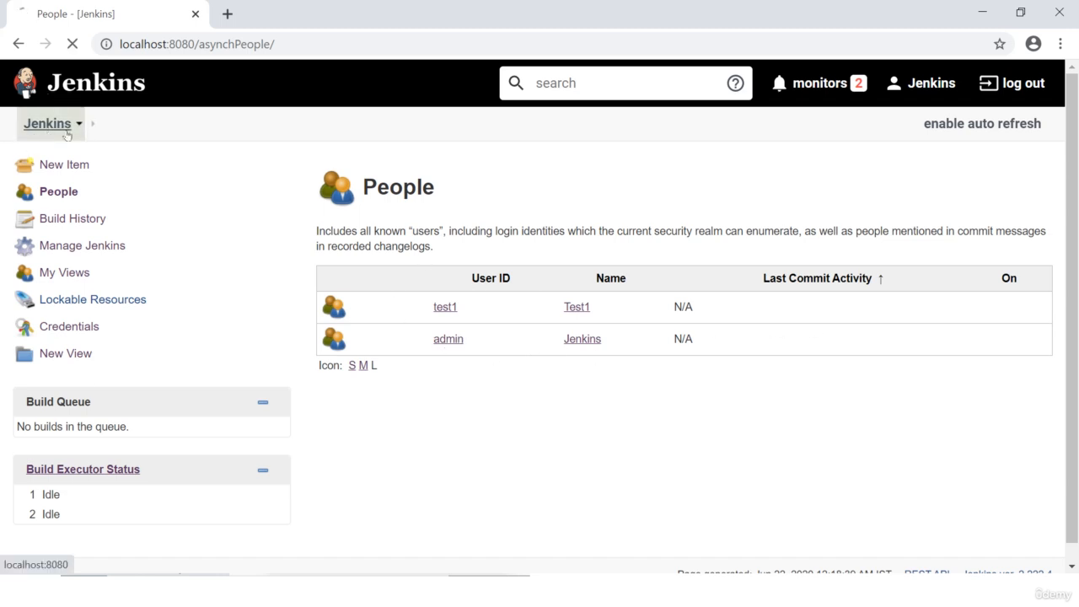
{"action": "left_click", "coordinate": [58, 193]}
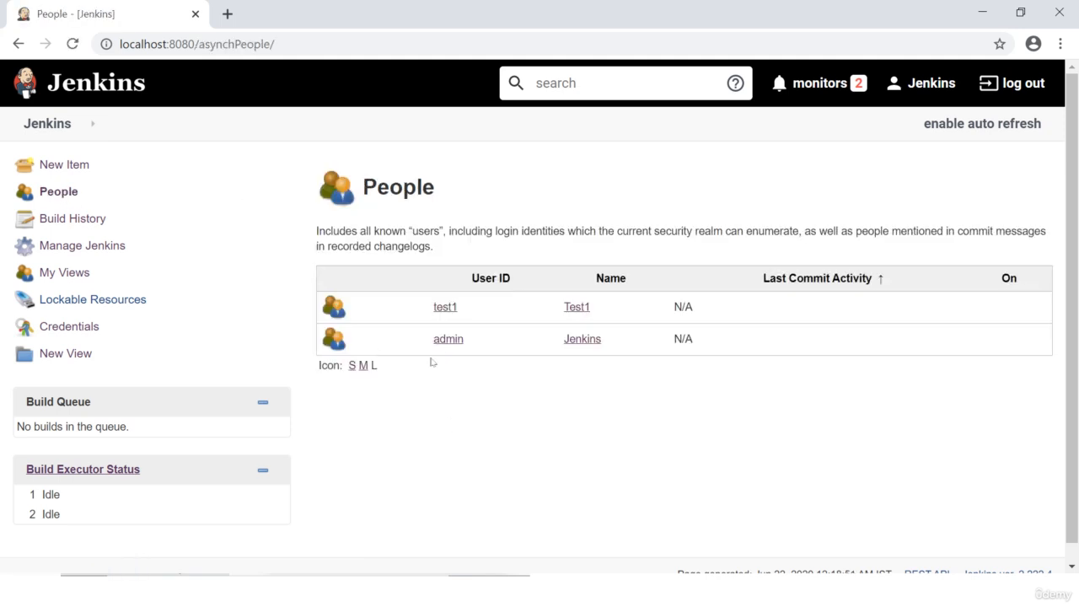
{"action": "left_click", "coordinate": [444, 309]}
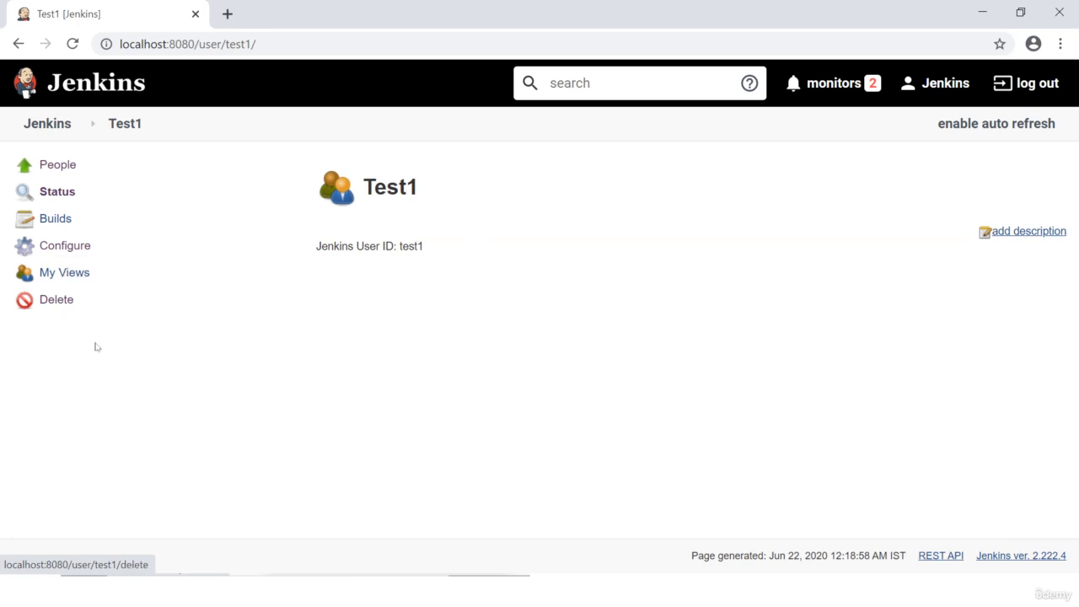
{"action": "left_click", "coordinate": [69, 251]}
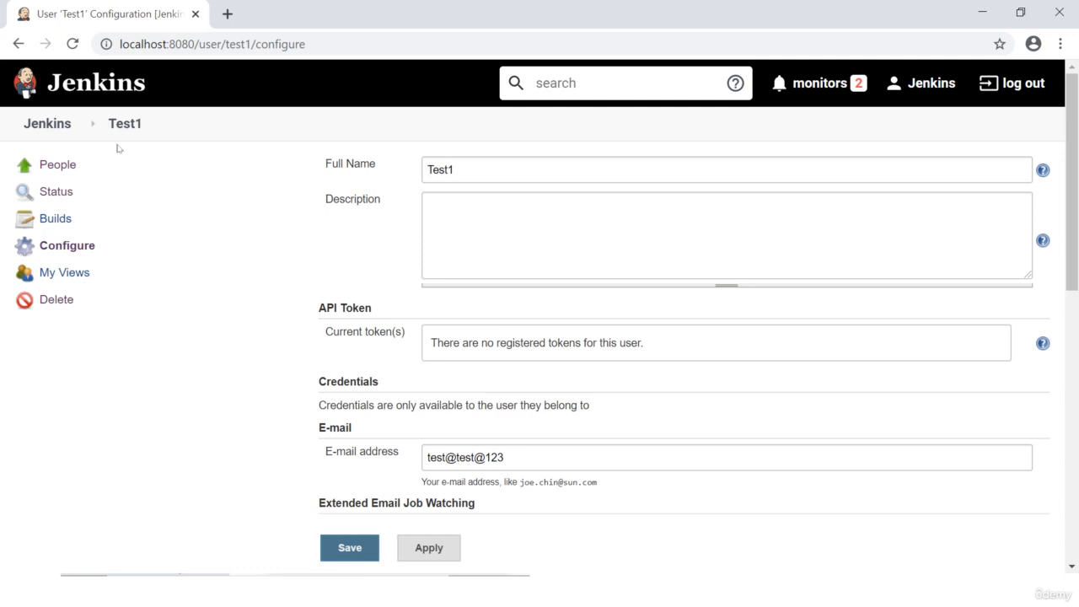
Step: Go to Manage Users from the Jenkins menu and open the Create User form
{"action": "left_click", "coordinate": [79, 125]}
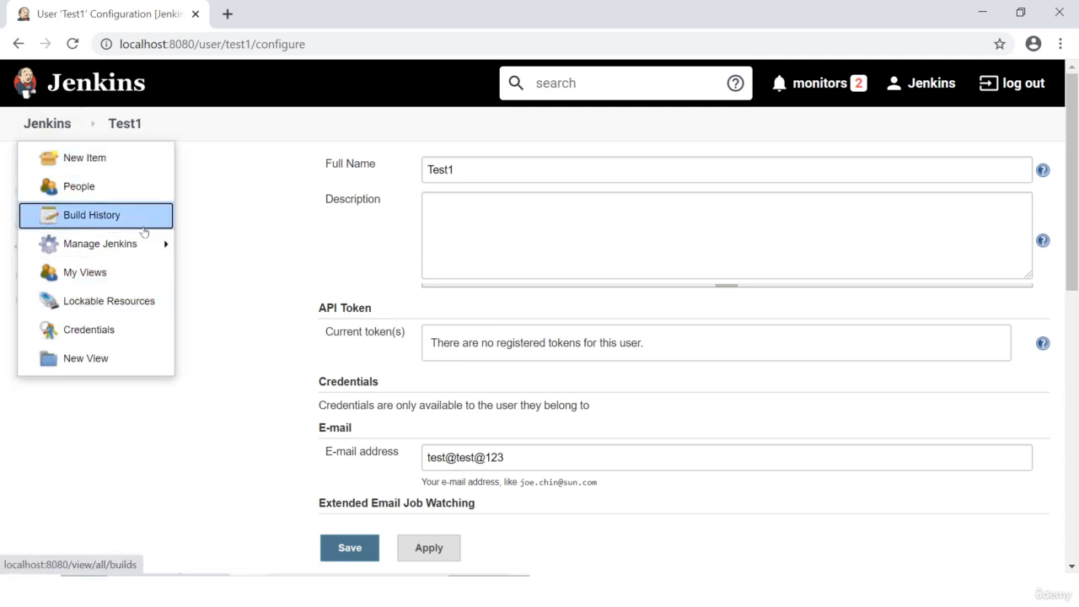
{"action": "mouse_move", "coordinate": [141, 249]}
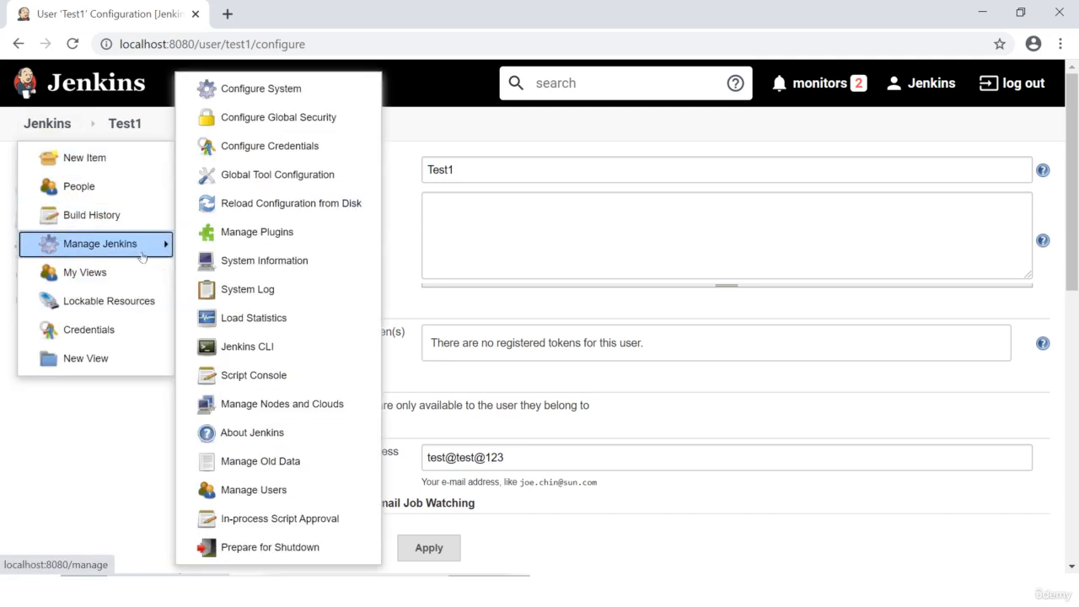
{"action": "left_click", "coordinate": [260, 489]}
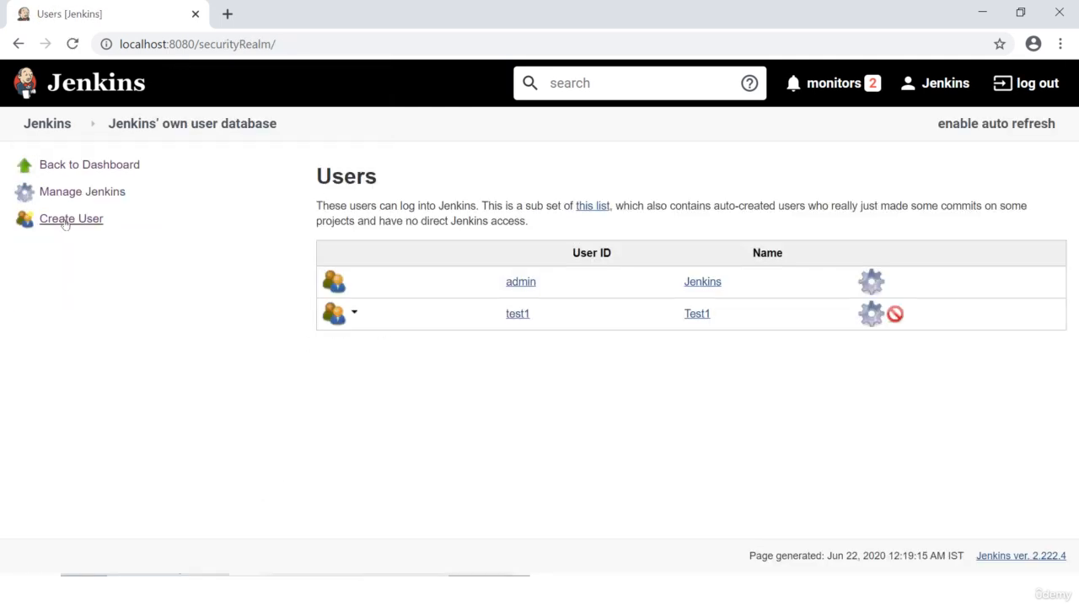
{"action": "left_click", "coordinate": [68, 220]}
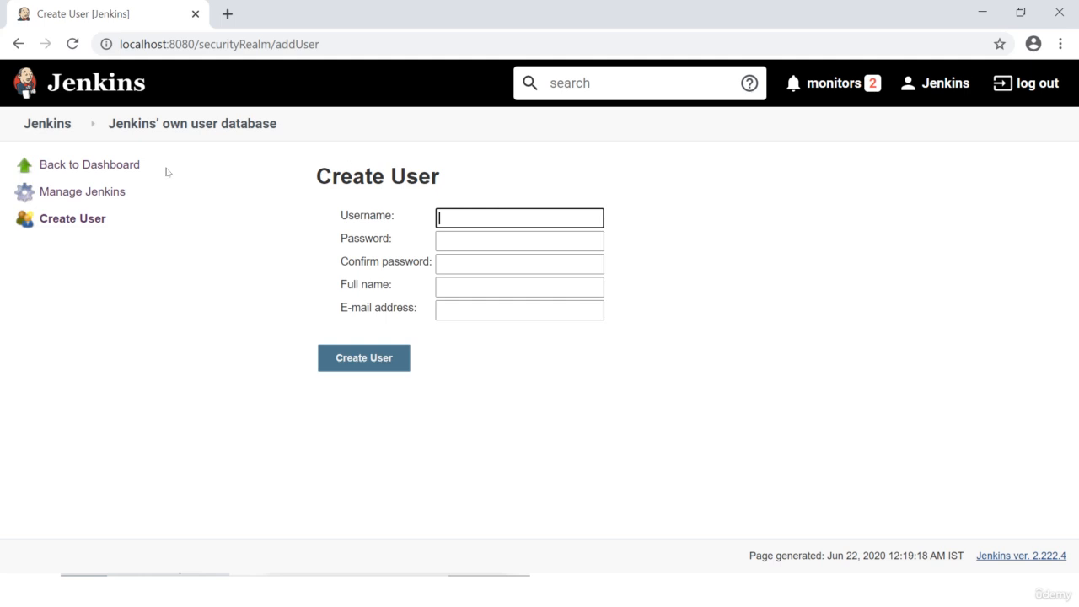
Step: Open Manage Jenkins, then go to In-process Script Approval, which shows no pending approvals
{"action": "left_click", "coordinate": [84, 195]}
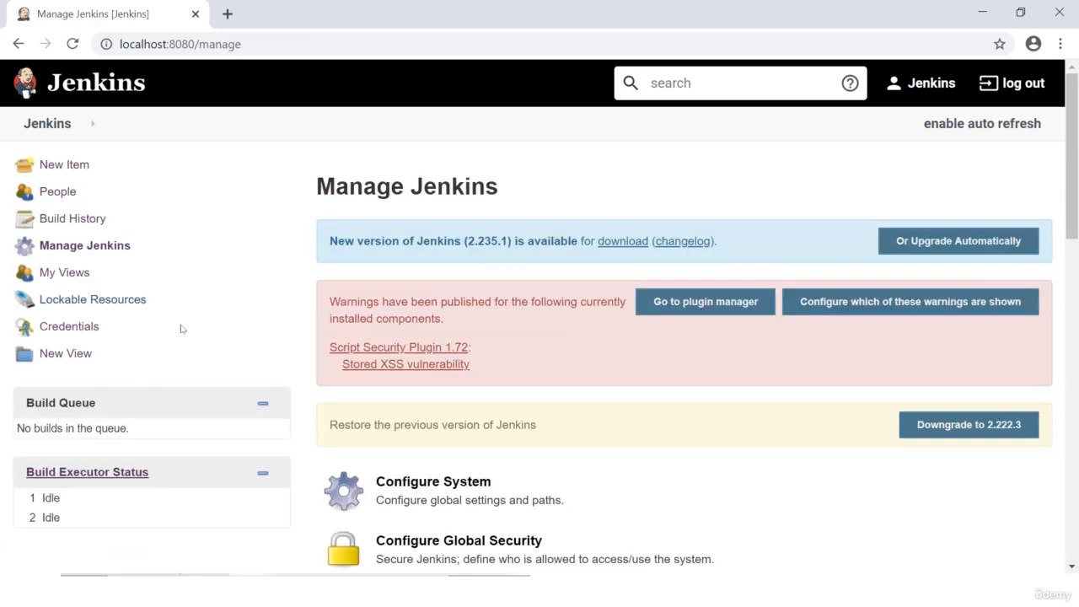
{"action": "left_click", "coordinate": [78, 125]}
{"action": "mouse_move", "coordinate": [101, 244]}
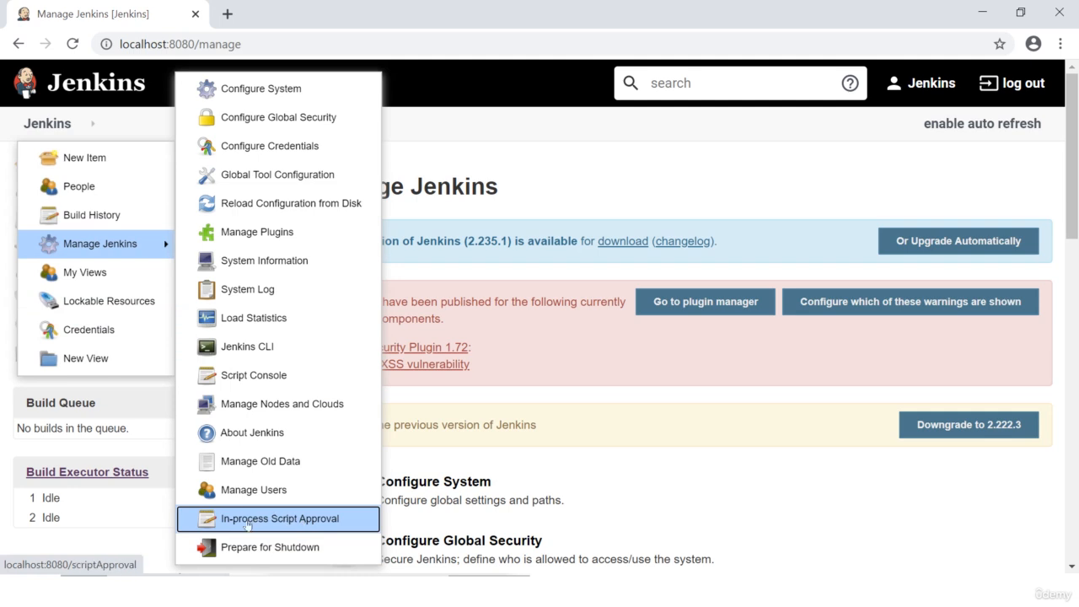
{"action": "left_click", "coordinate": [324, 522]}
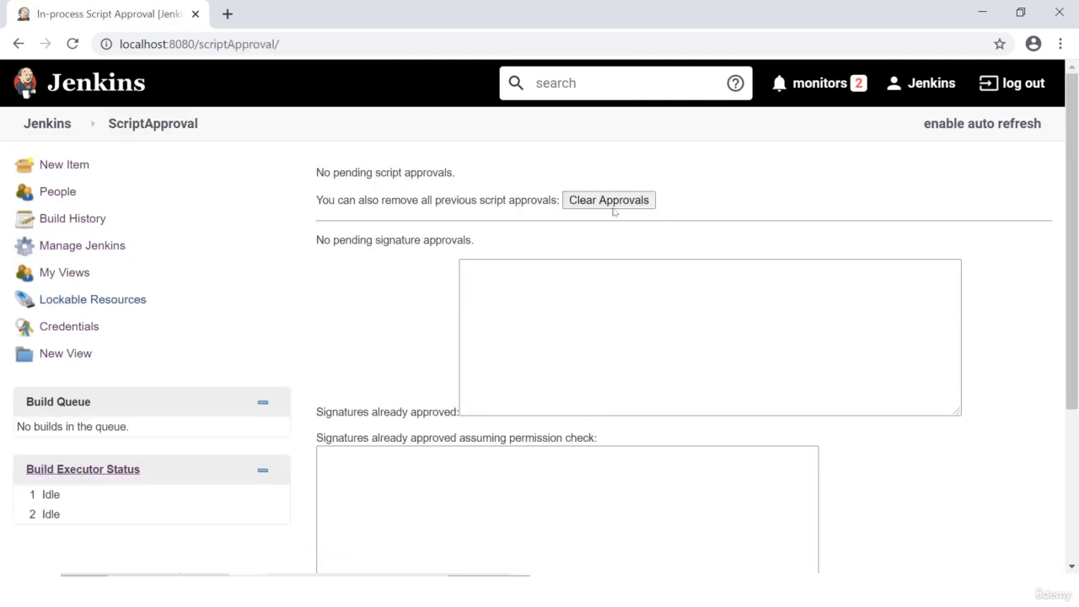
{"action": "left_click", "coordinate": [689, 328]}
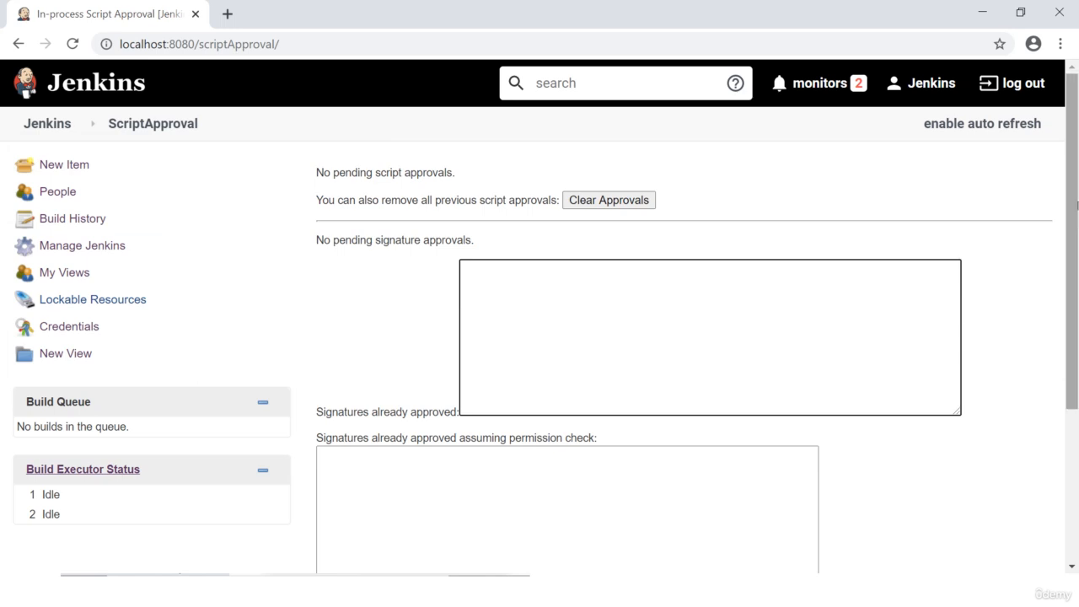
{"action": "left_click_drag", "start_coordinate": [1074, 182], "coordinate": [1074, 113]}
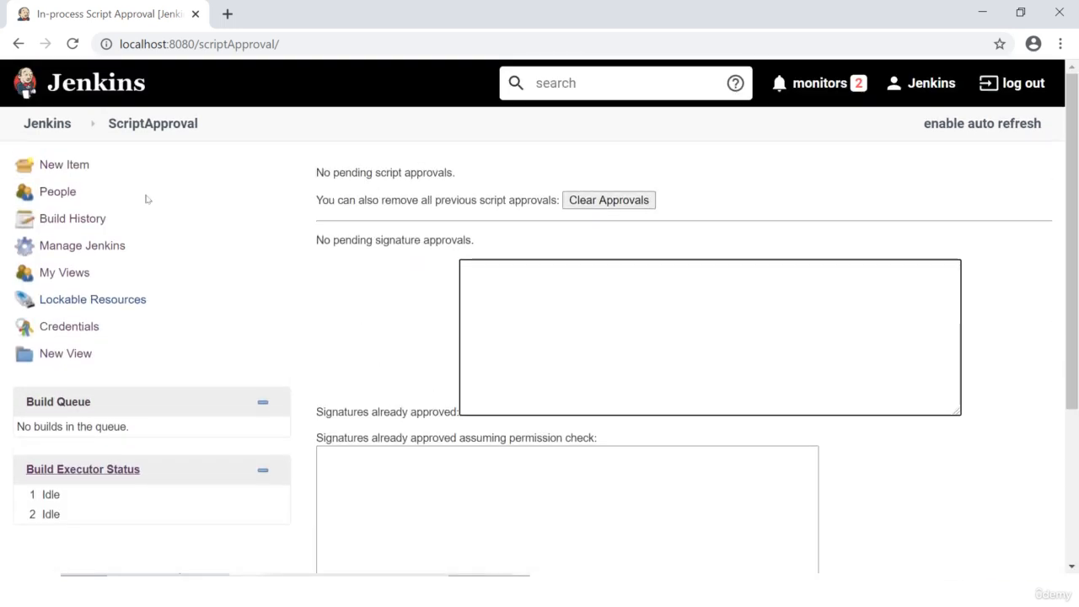
Step: Use the Jenkins menu's Manage Jenkins entry to trigger Prepare for Shutdown
{"action": "left_click", "coordinate": [78, 124]}
{"action": "mouse_move", "coordinate": [158, 251]}
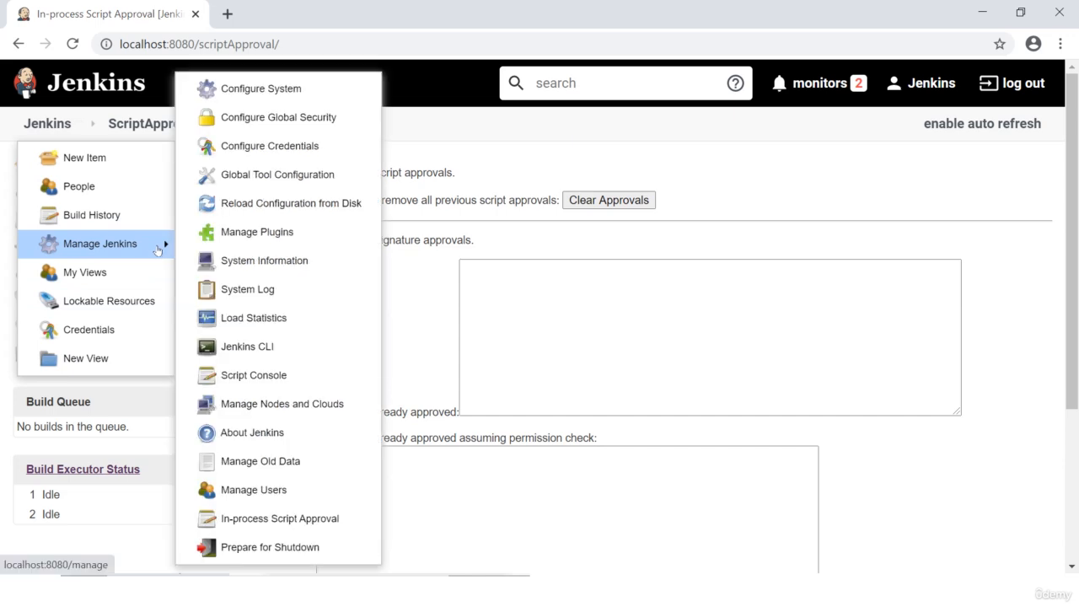
{"action": "left_click", "coordinate": [324, 548]}
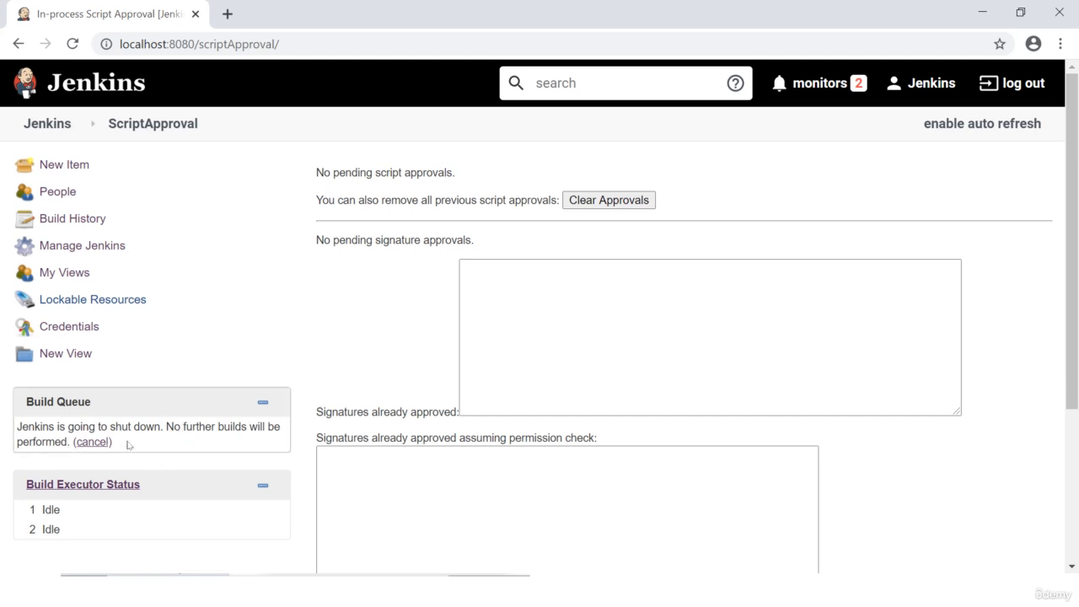
{"action": "left_click", "coordinate": [821, 371]}
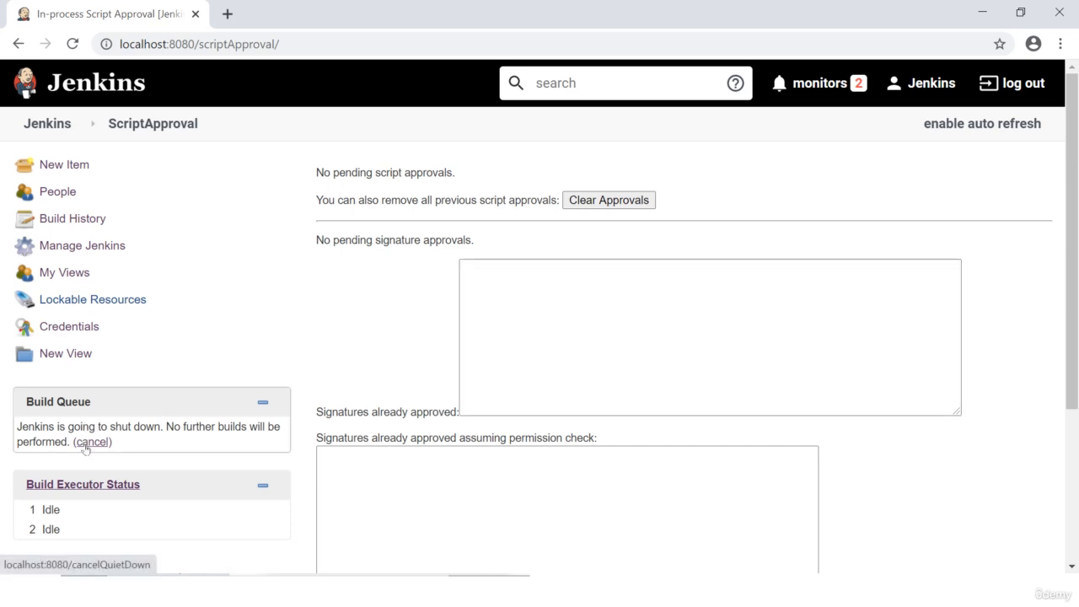
Step: Cancel the pending shutdown from the Build Queue and reload the dashboard
{"action": "left_click", "coordinate": [88, 442]}
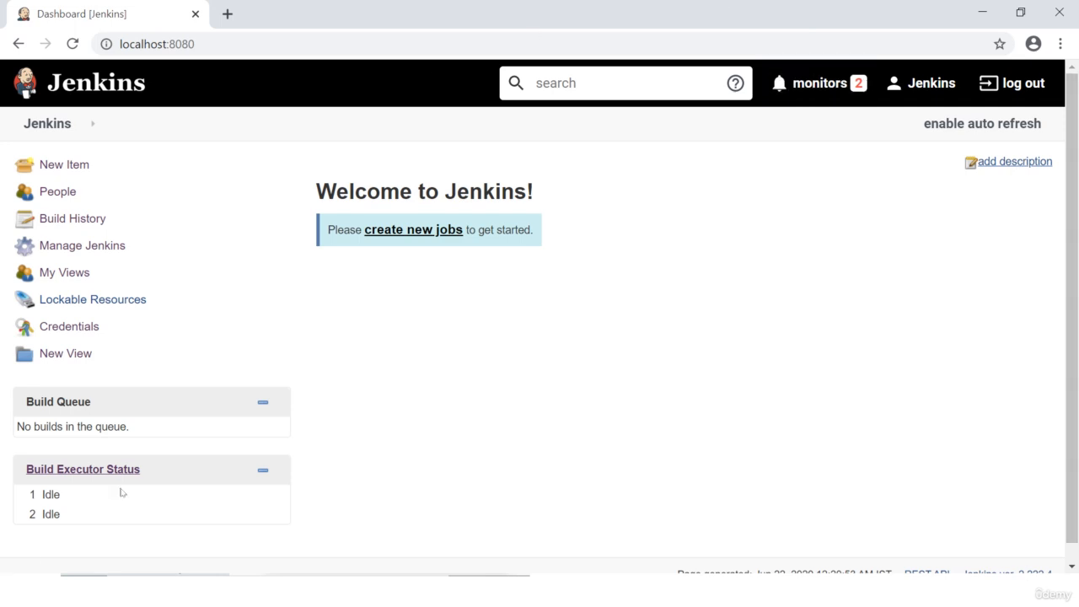
{"action": "left_click", "coordinate": [81, 135]}
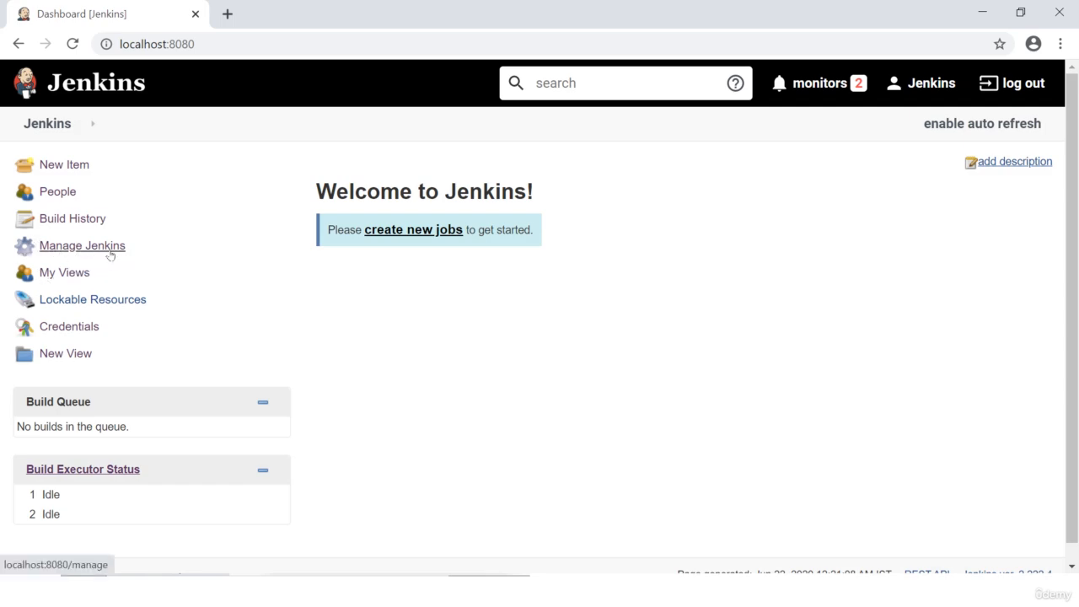
Step: Open Manage Jenkins and scroll from Configure System down to Prepare for Shutdown and back
{"action": "left_click", "coordinate": [110, 253]}
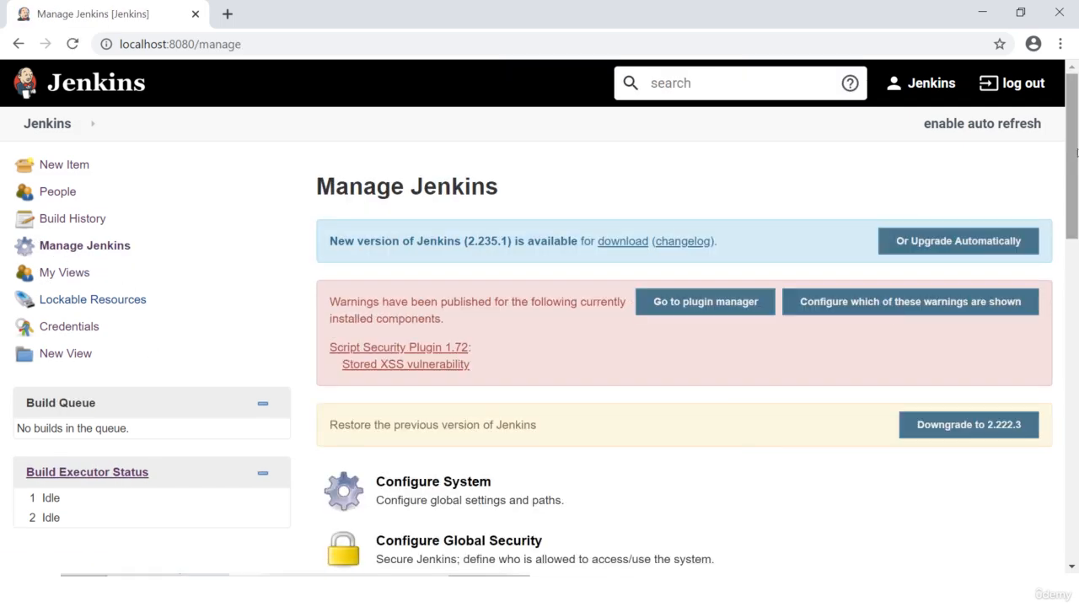
{"action": "left_click_drag", "start_coordinate": [1073, 141], "coordinate": [1076, 506]}
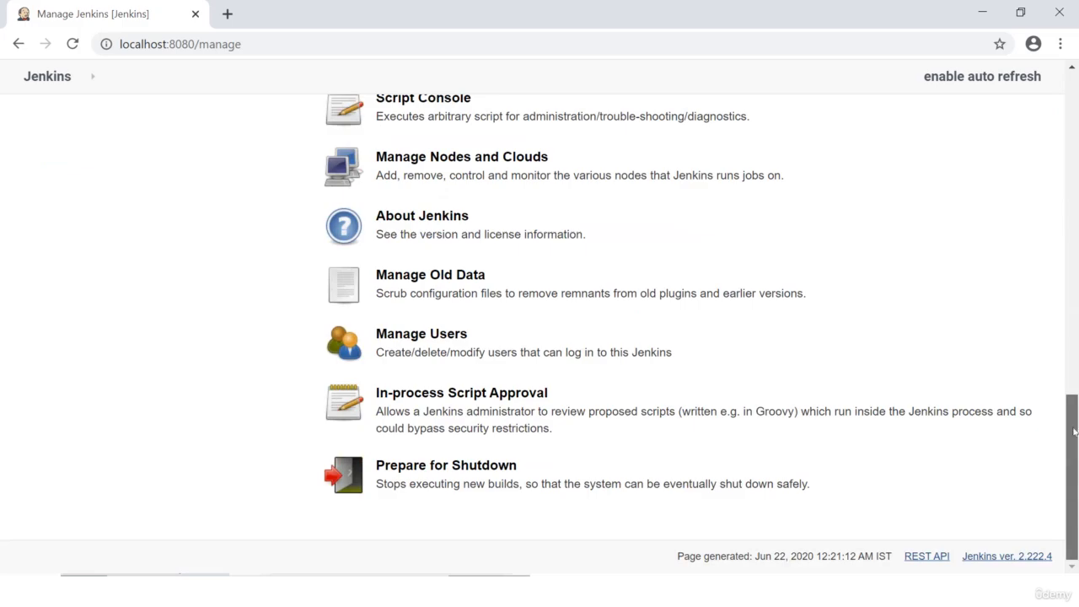
{"action": "left_click_drag", "start_coordinate": [1075, 431], "coordinate": [1067, 253]}
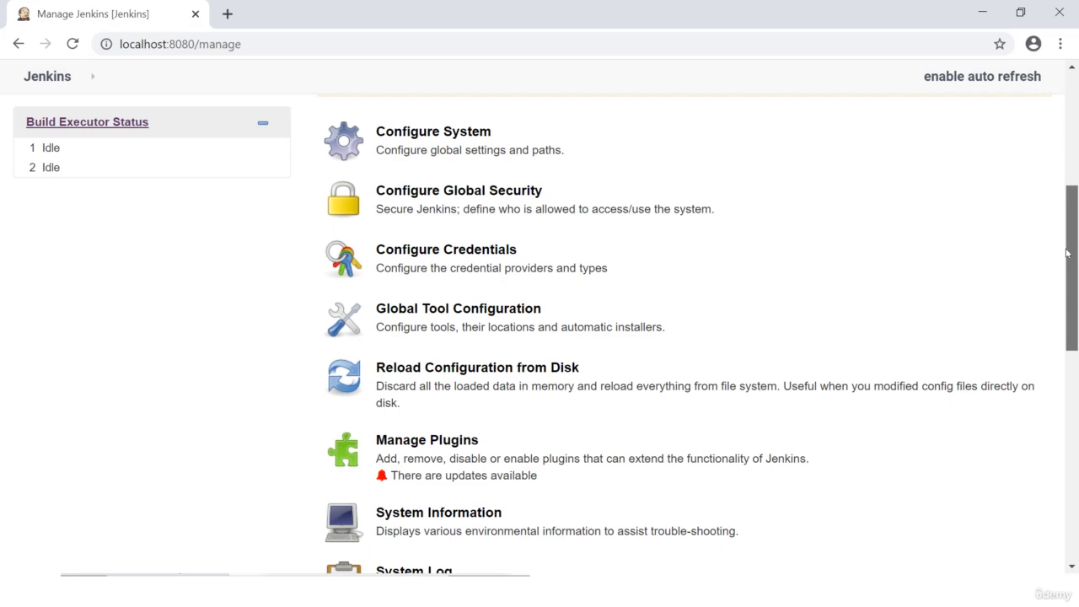
{"action": "left_click_drag", "start_coordinate": [1066, 253], "coordinate": [1043, 475]}
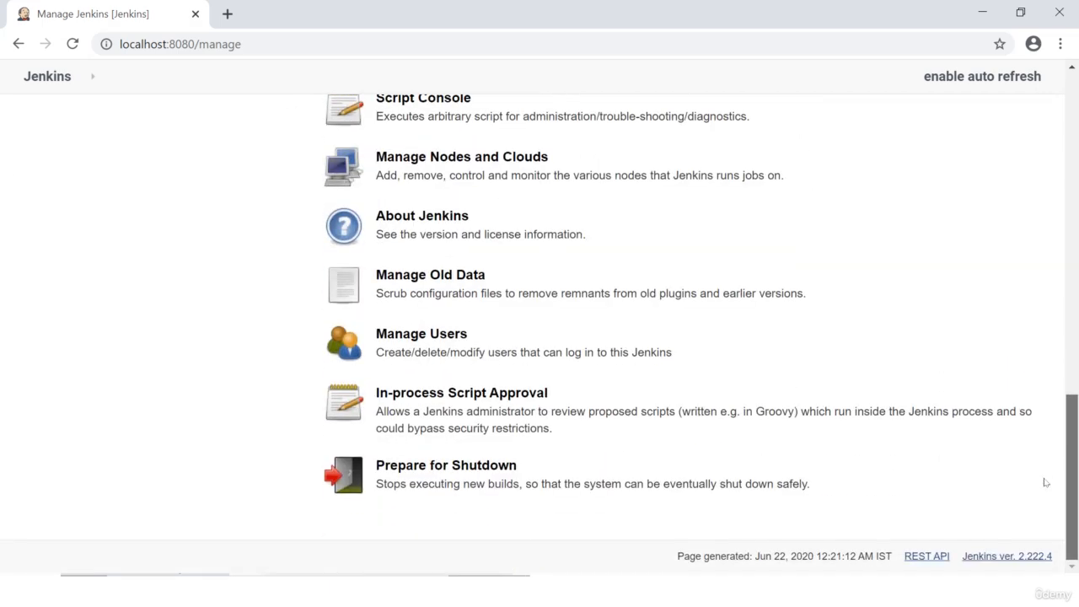
{"action": "scroll", "coordinate": [1050, 455], "scroll_direction": "up", "scroll_amount": 1}
{"action": "left_click_drag", "start_coordinate": [1071, 440], "coordinate": [1075, 66]}
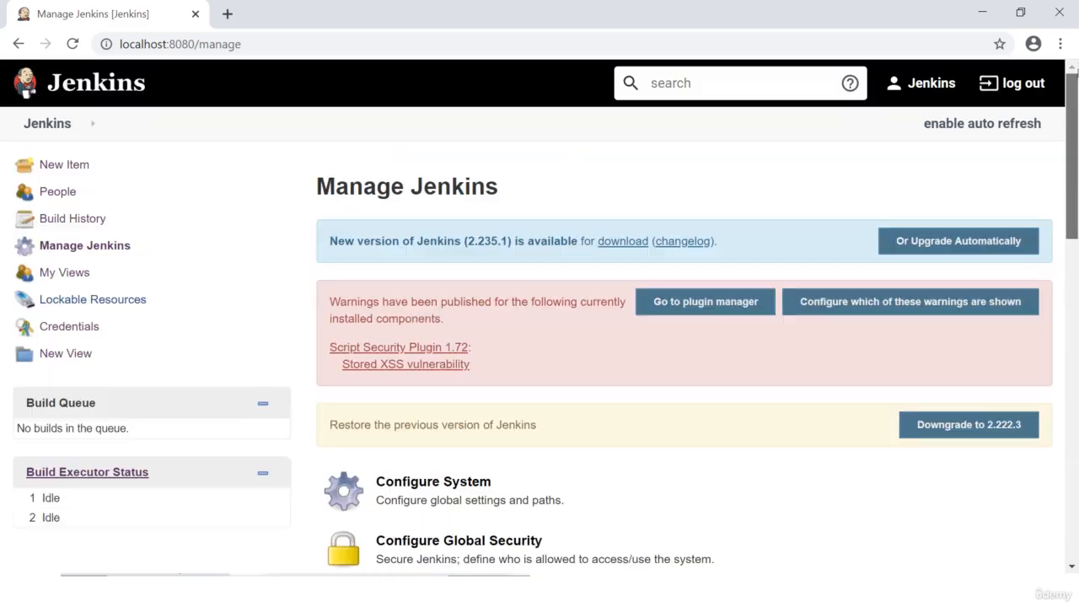